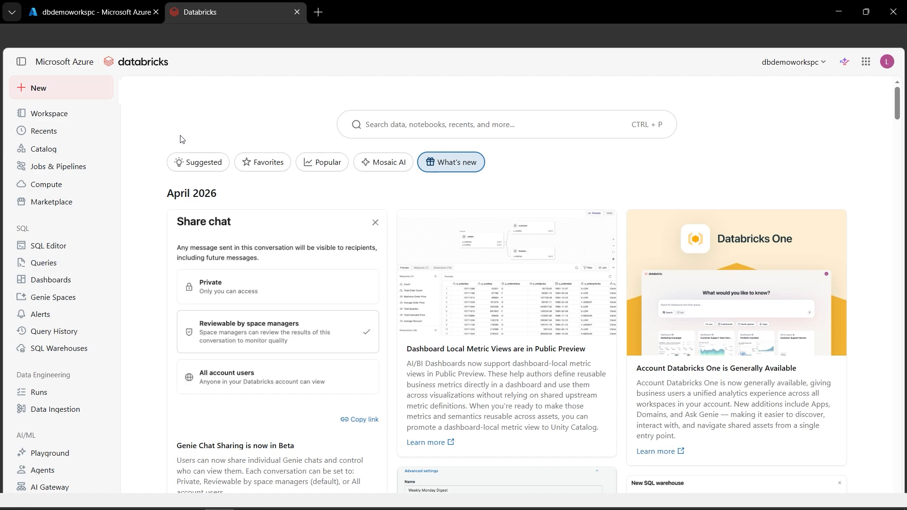
Start creating a new all-purpose compute from the compute page.
click(44, 190)
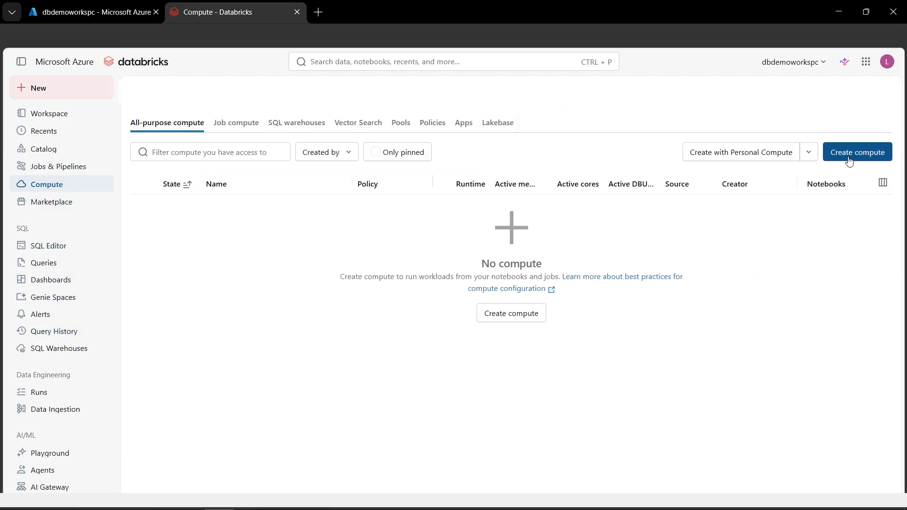
click(850, 161)
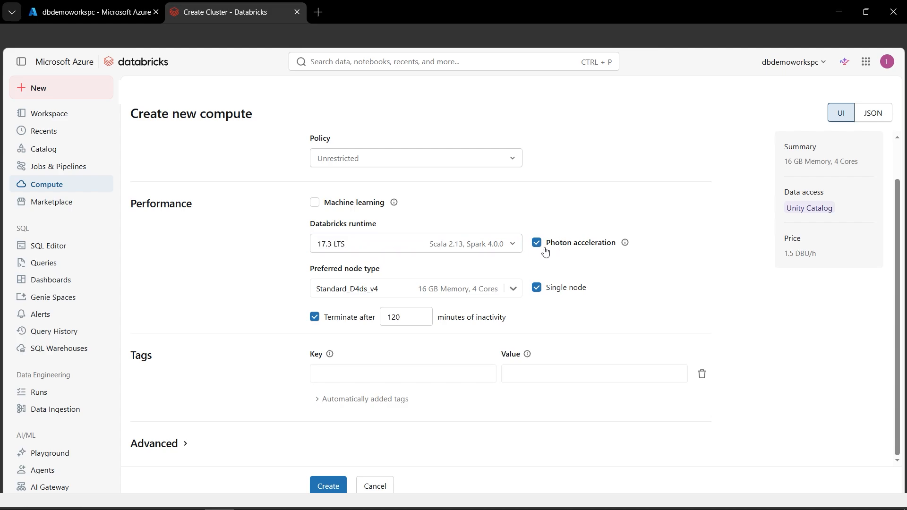
Try the Databricks runtimes 10.4 LTS, 12.2 LTS and 13.3 LTS for the new compute.
click(515, 249)
scroll(416, 393, down, 1)
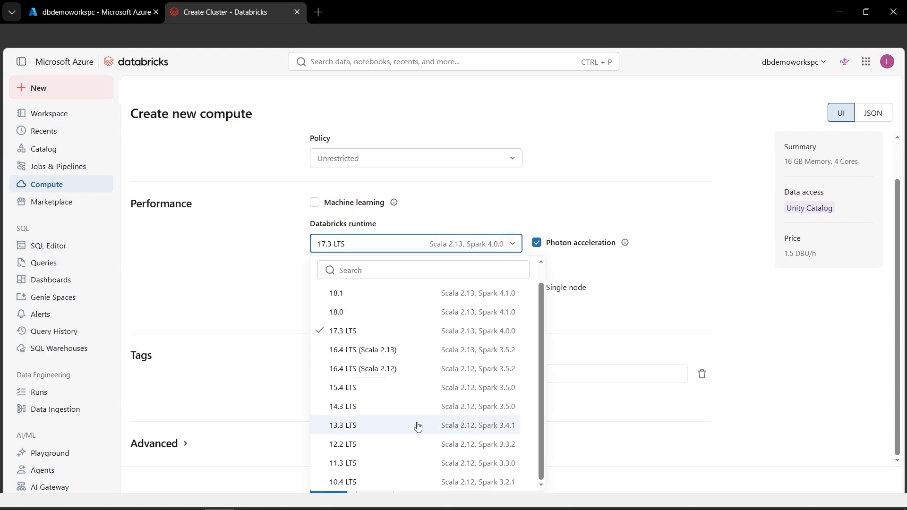
click(359, 482)
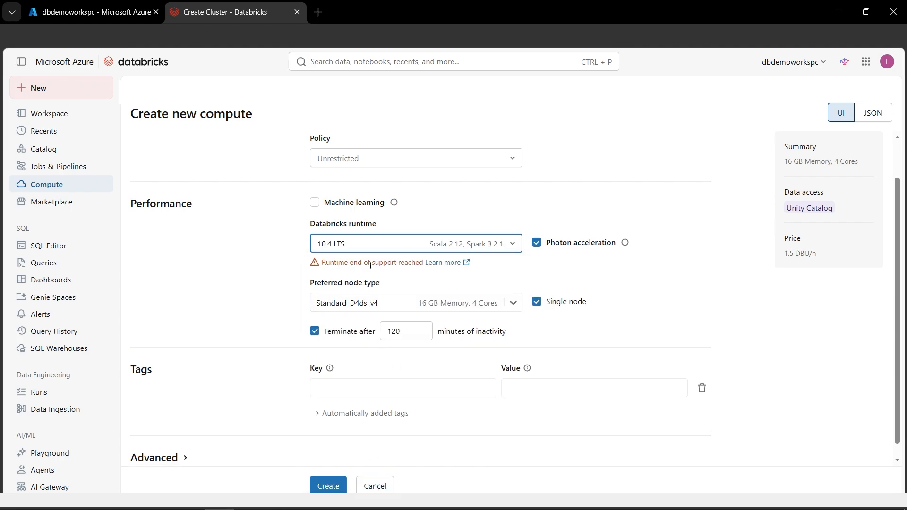
click(513, 248)
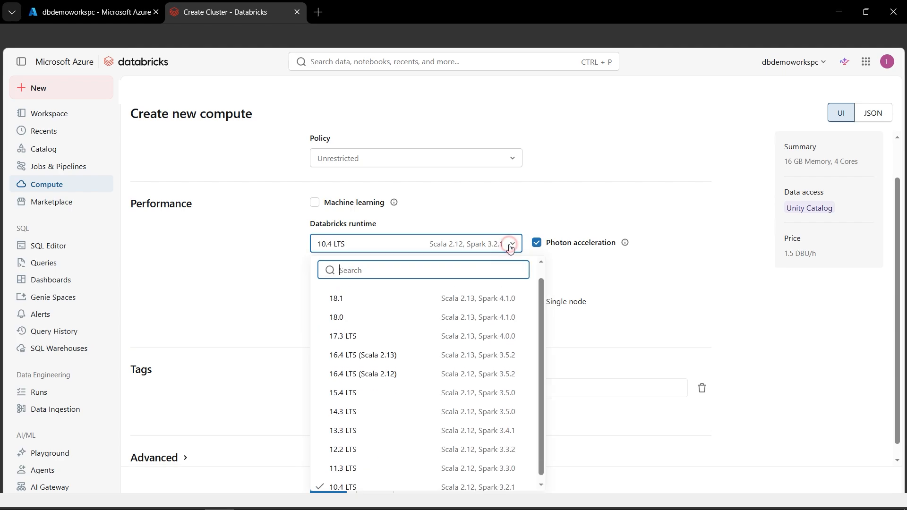
click(369, 445)
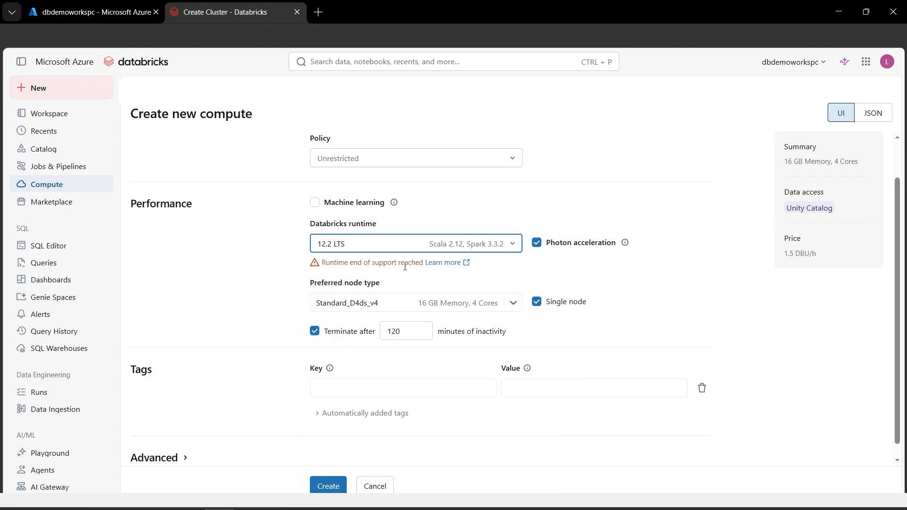
click(513, 244)
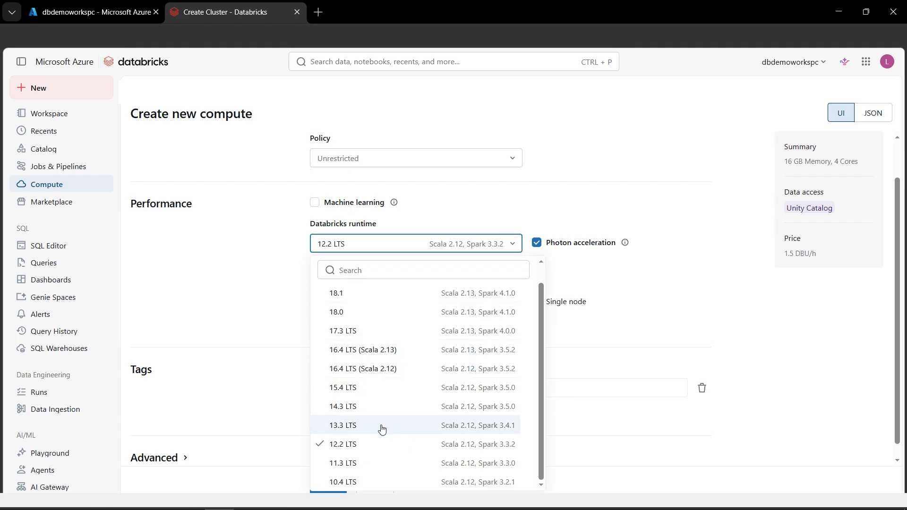
click(351, 431)
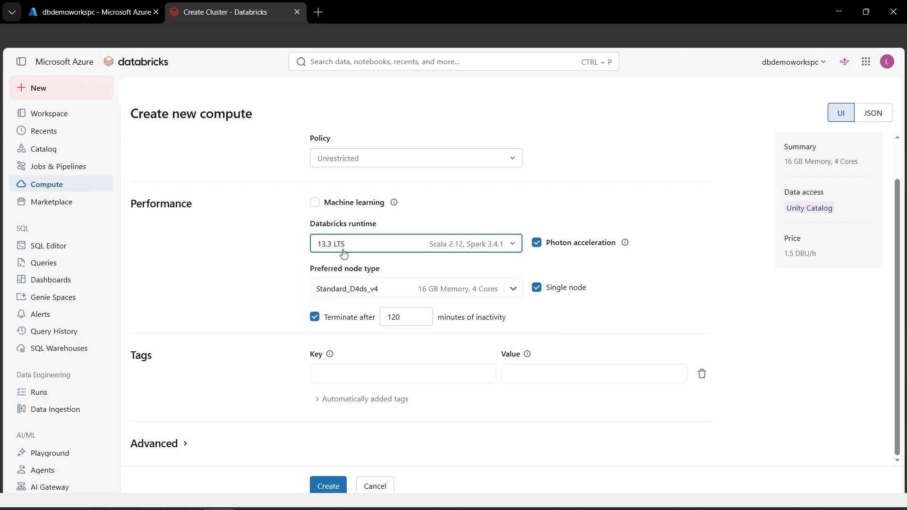
Create the compute with Databricks runtime 18.1 and preferred node type Standard_D4pds_v6.
click(513, 246)
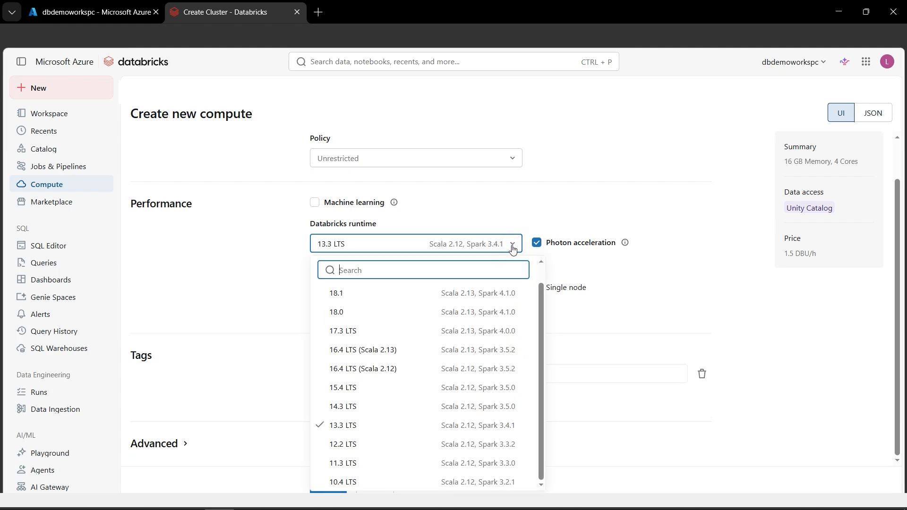
click(405, 296)
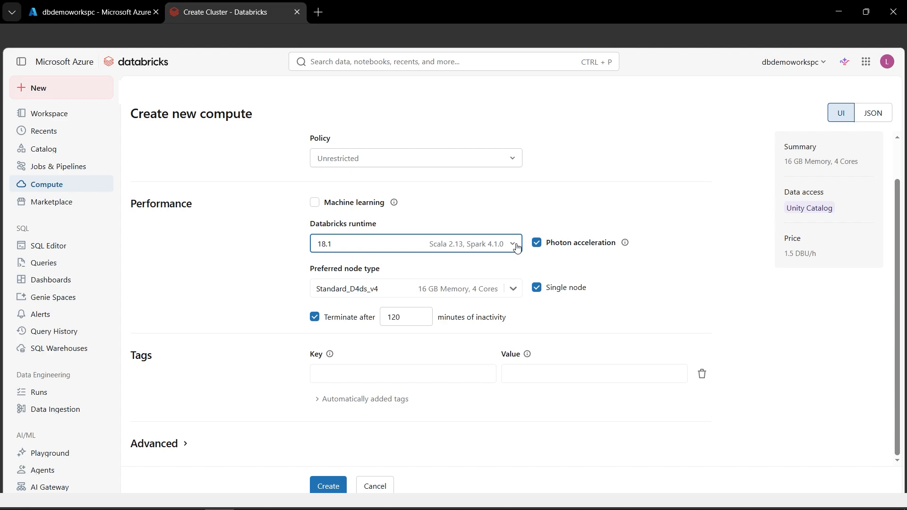
click(515, 293)
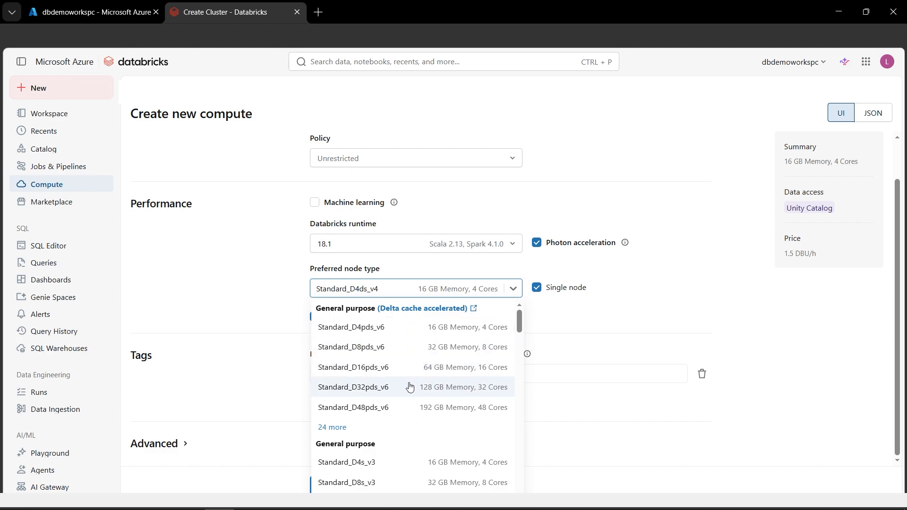
click(411, 462)
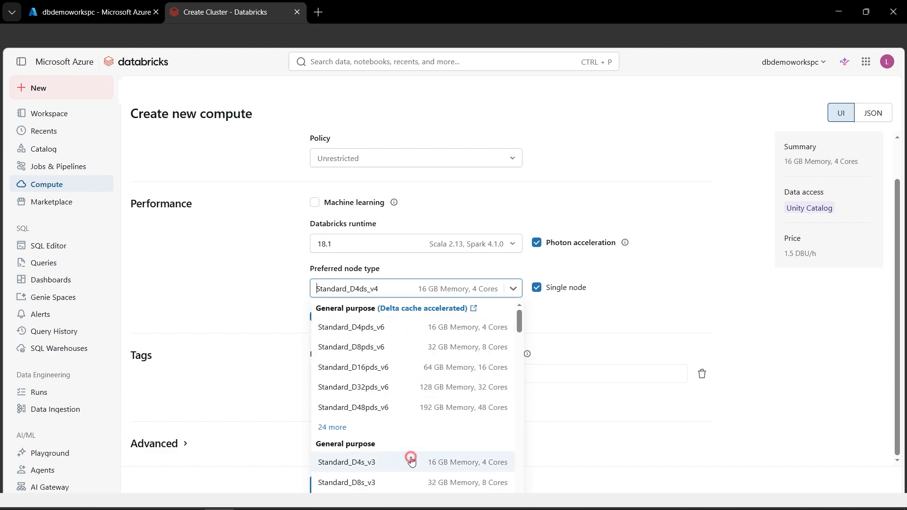
click(515, 290)
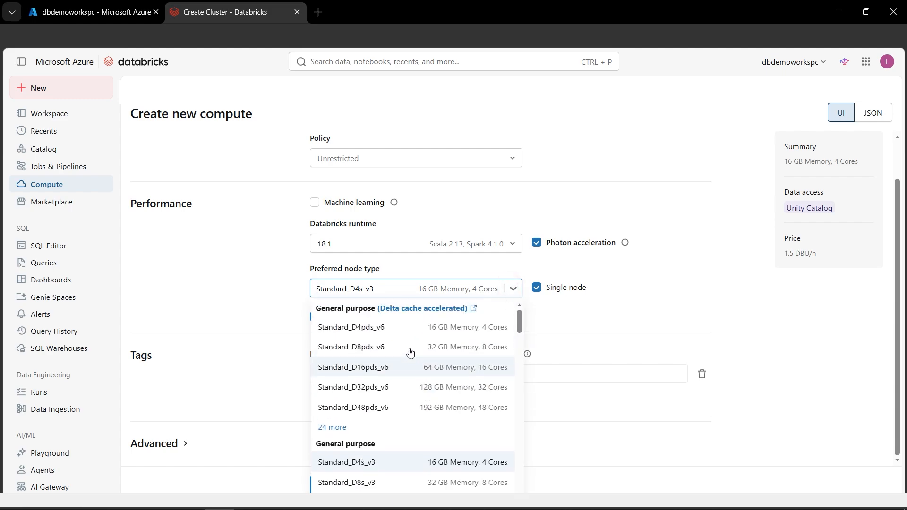
click(412, 327)
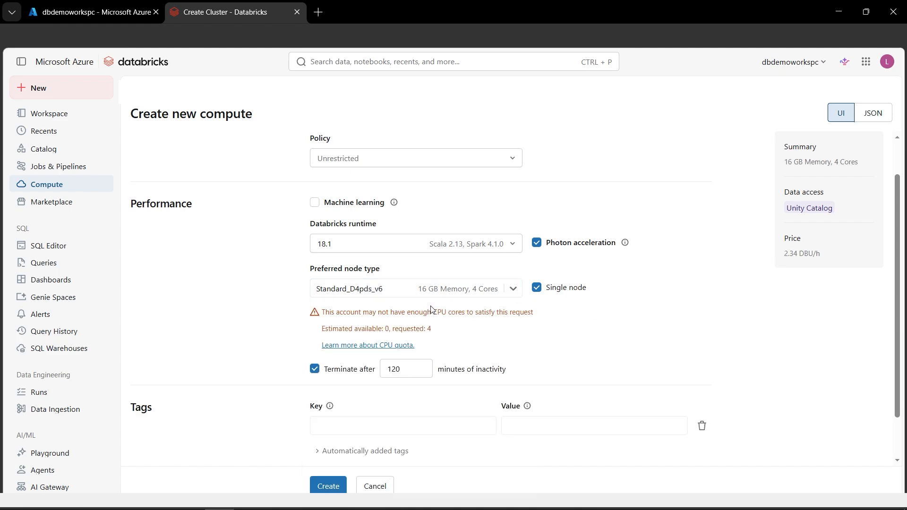
click(329, 486)
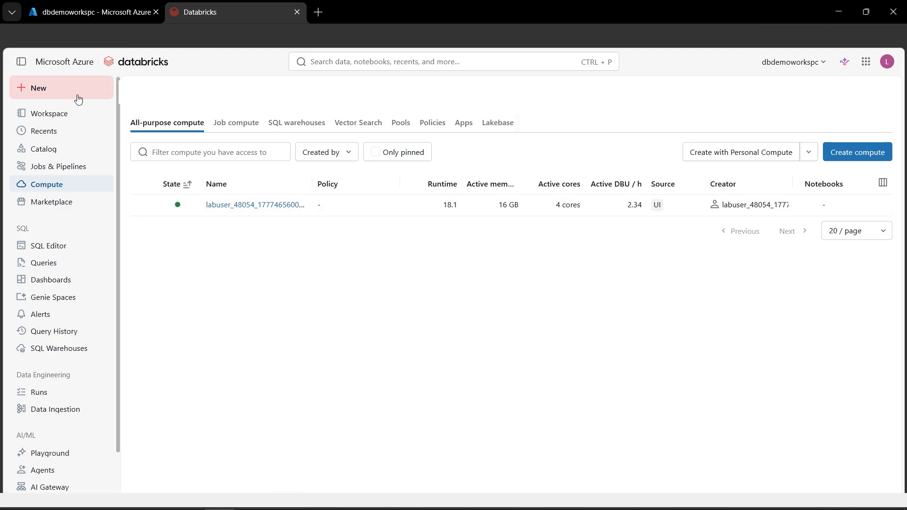
Upload people.csv to DBFS through the legacy file upload, keeping the default /FileStore/tables/ directory.
click(56, 93)
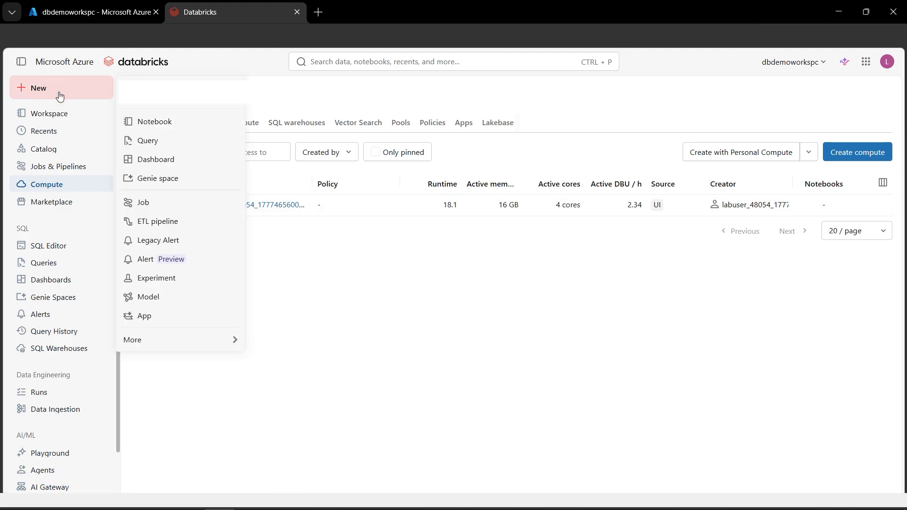
click(193, 104)
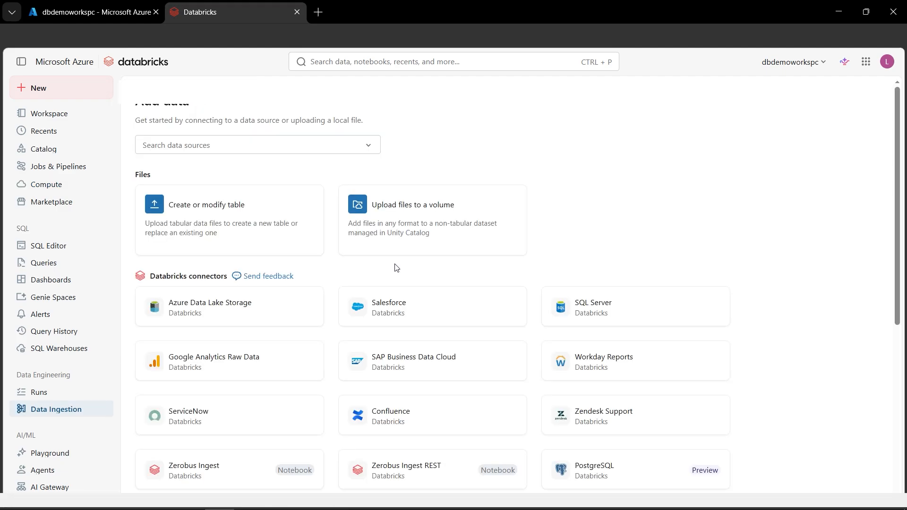
scroll(395, 265, down, 5)
mouse_move(196, 482)
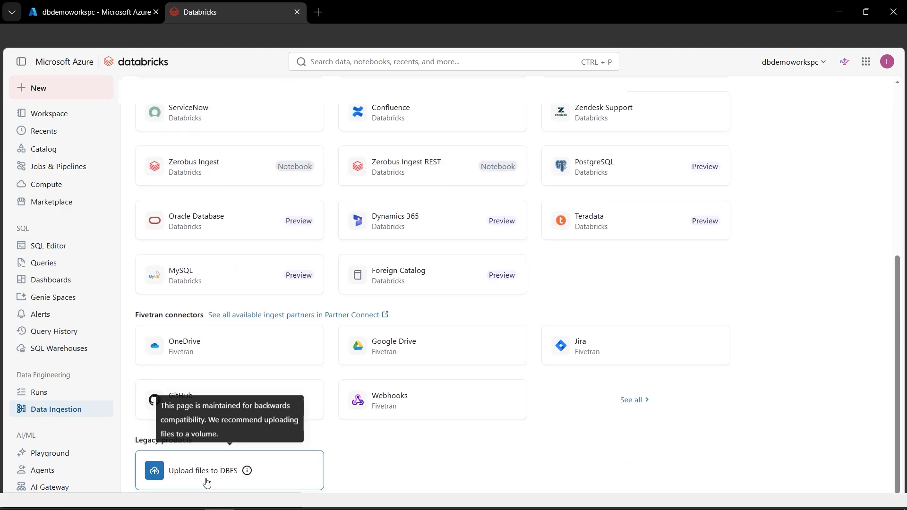
click(276, 468)
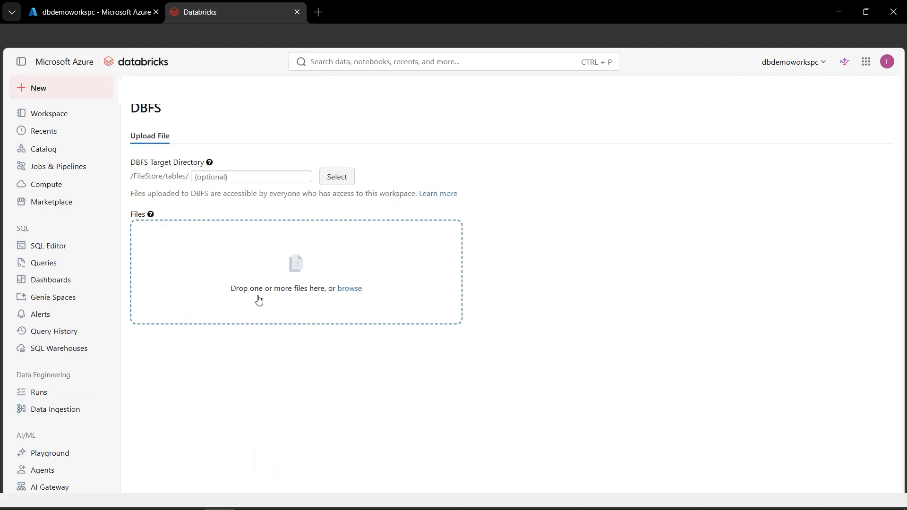
click(379, 290)
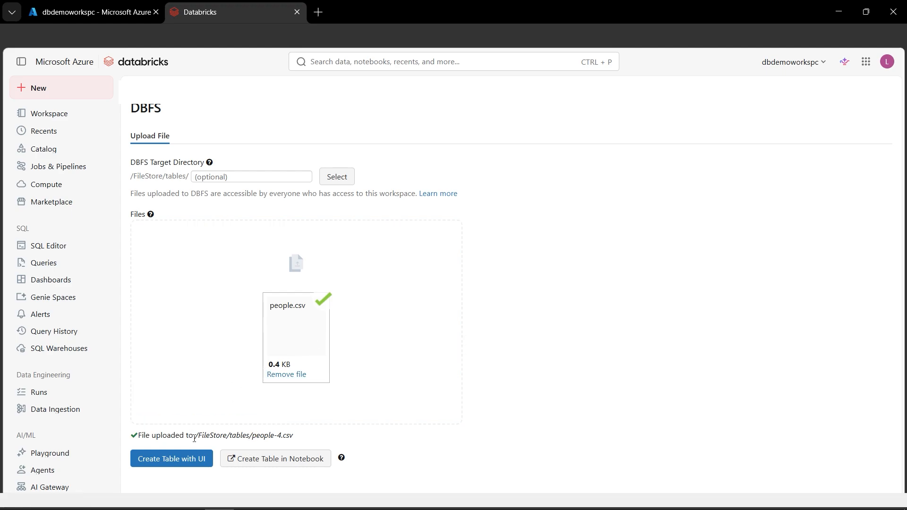
Select the full DBFS path of the uploaded people.csv file.
drag(194, 439, 293, 440)
click(296, 440)
drag(298, 439, 196, 435)
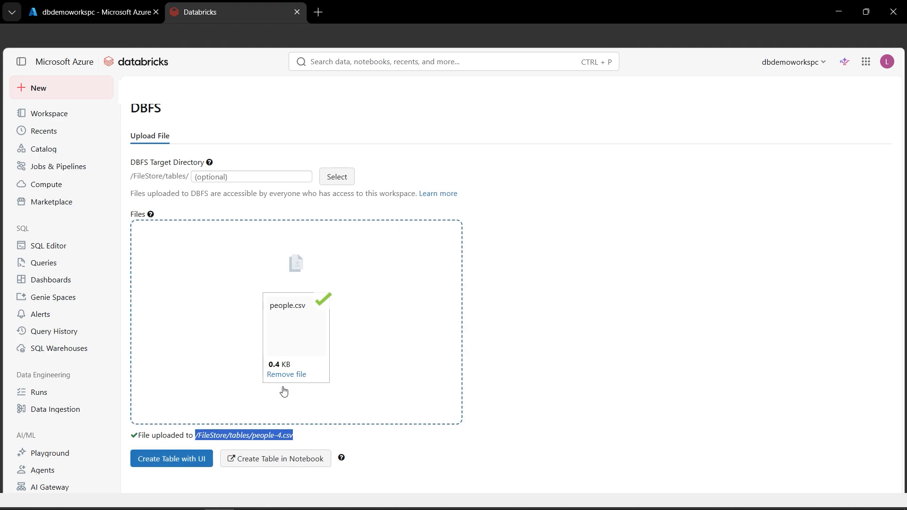
Preview the uploaded CSV as a table with the UI table creator on the newly created cluster, and look through its rows.
click(178, 459)
scroll(403, 401, down, 2)
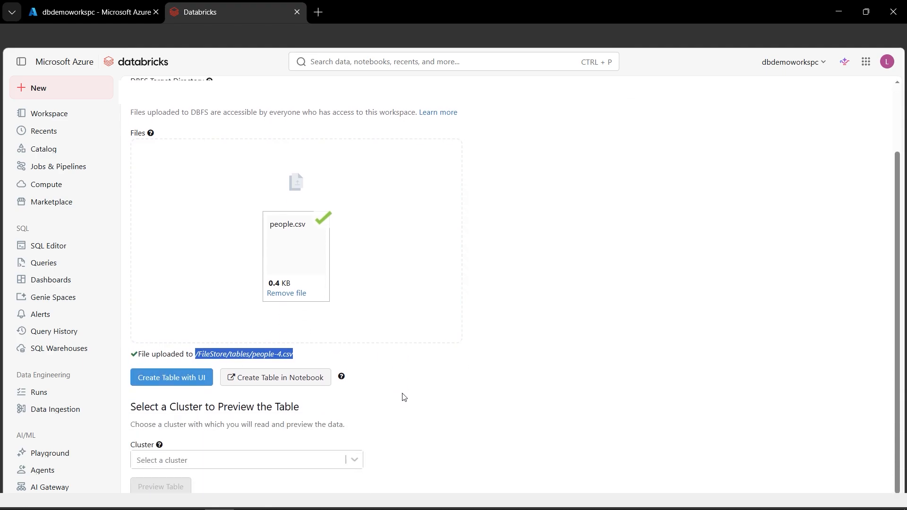
click(355, 462)
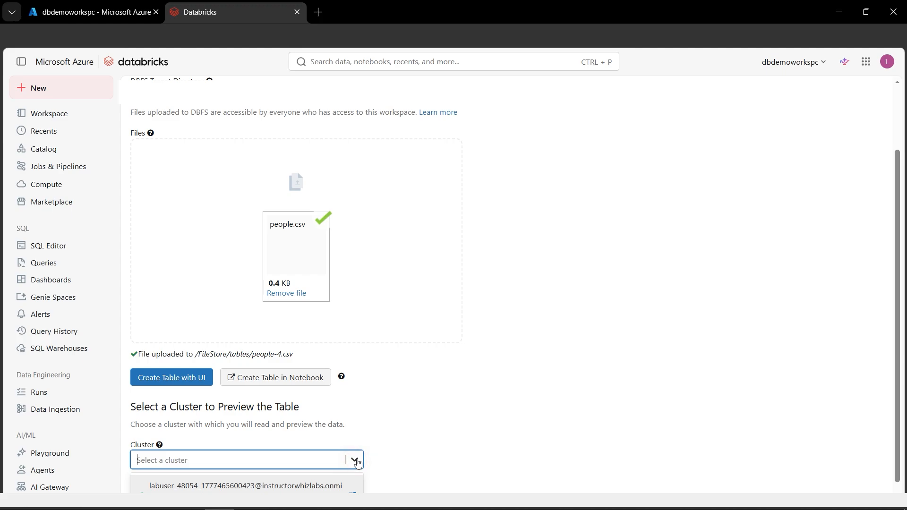
click(172, 488)
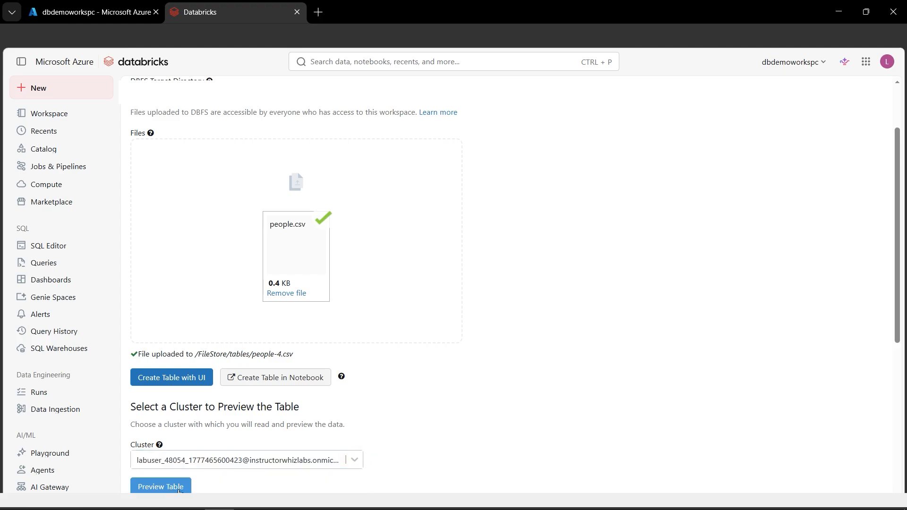
click(180, 490)
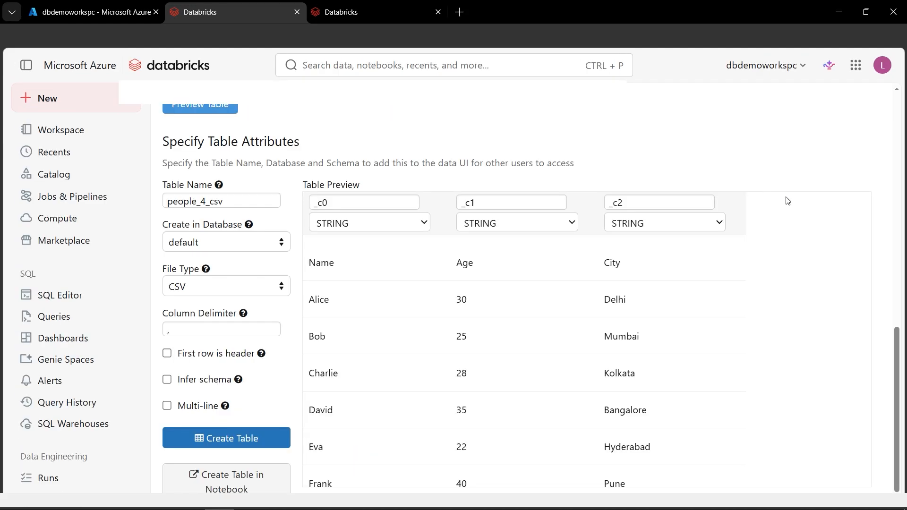
scroll(553, 367, down, 1)
scroll(552, 367, down, 1)
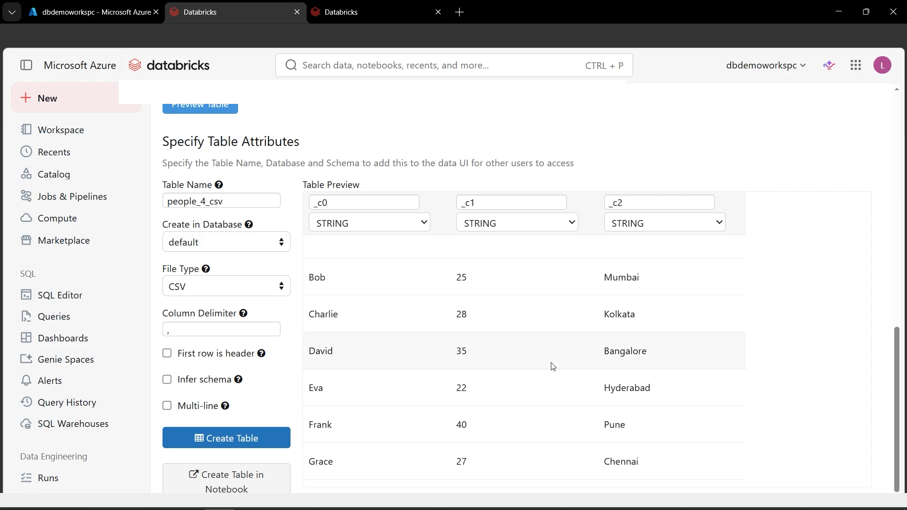
scroll(553, 367, up, 2)
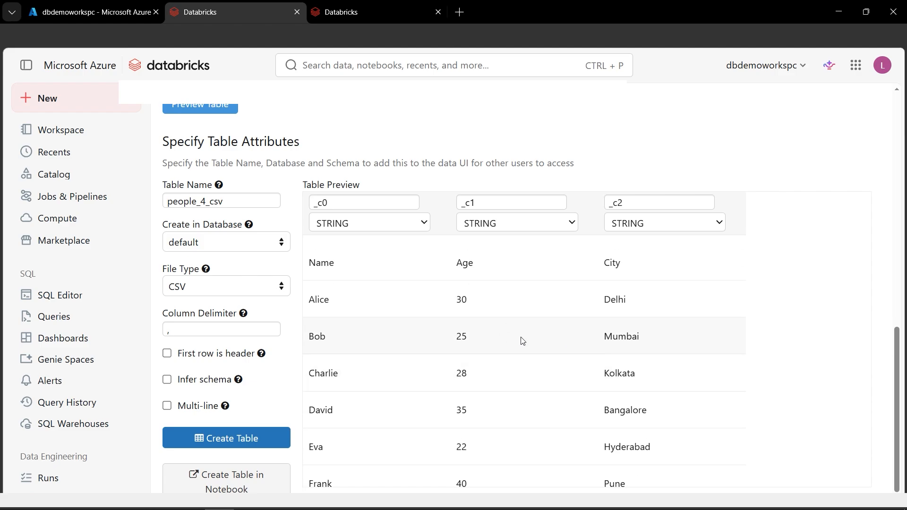
Create a notebook with a Python cell that reads /FileStore/tables/people-4.csv into df with header=True and inferSchema=True and calls df.show().
key(ctrl+Tab)
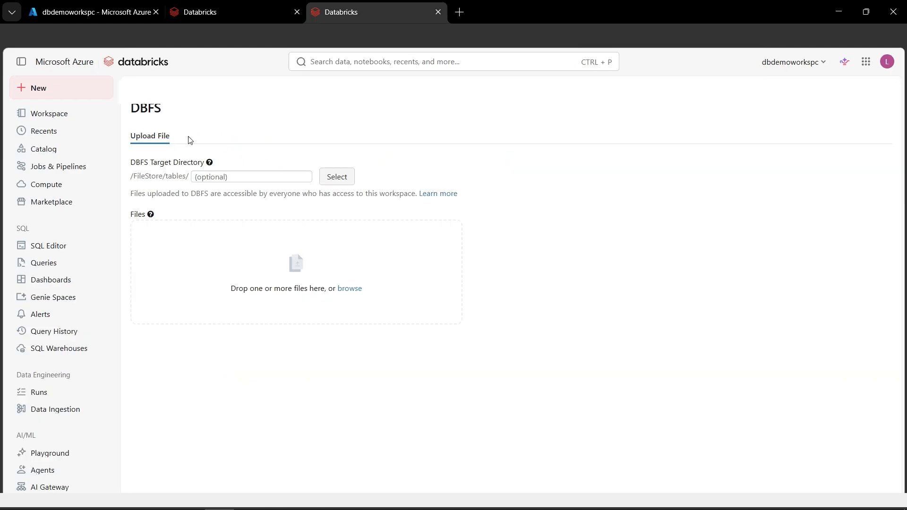
click(65, 96)
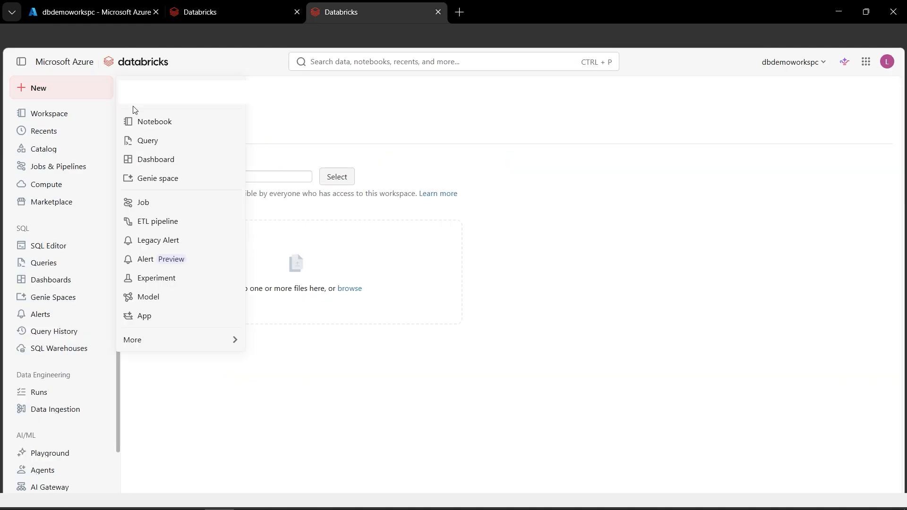
click(160, 124)
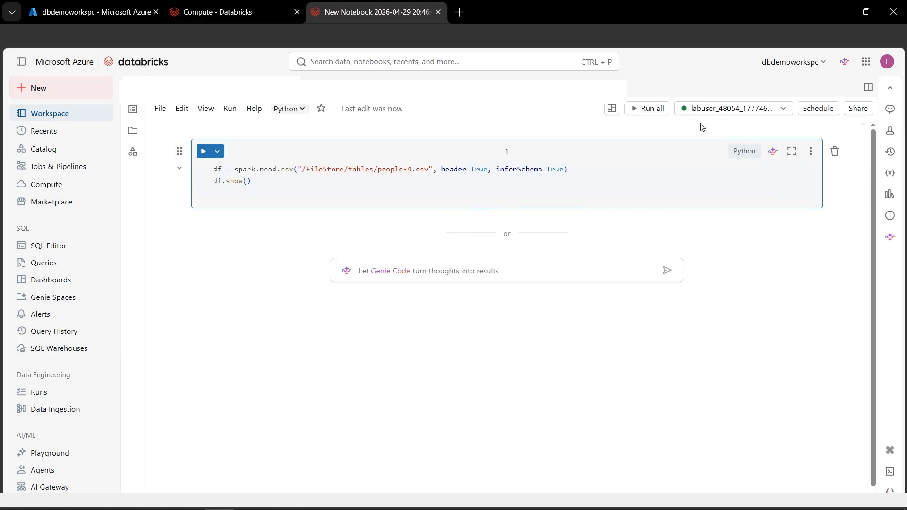
Check the cluster's state on the compute page and run the notebook cell that loads and shows the CSV.
click(230, 14)
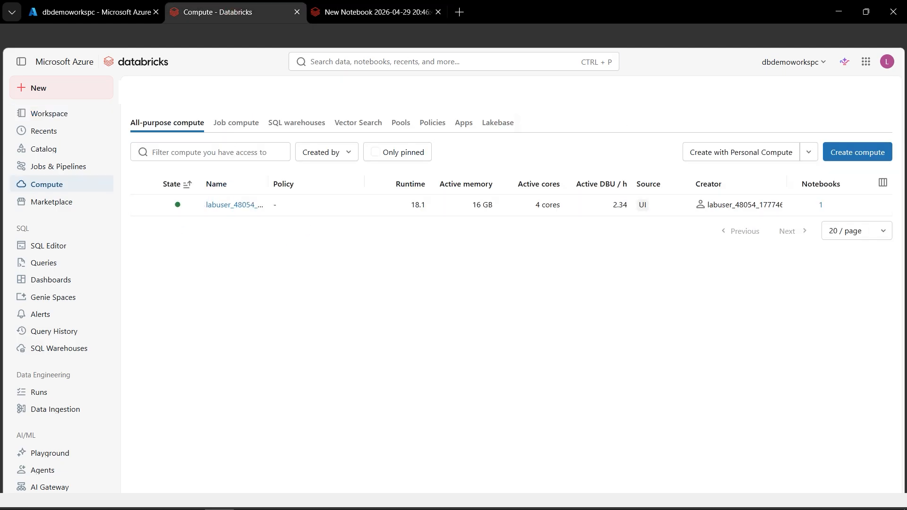
click(392, 15)
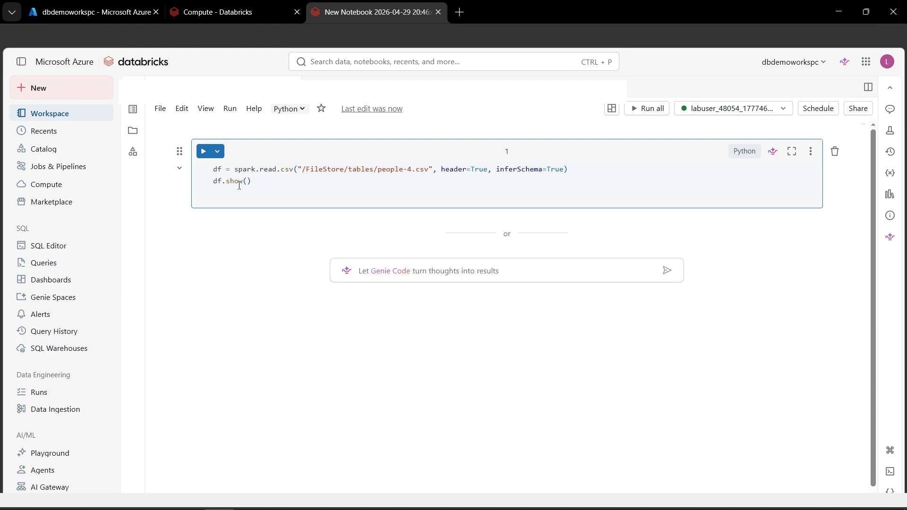
click(203, 151)
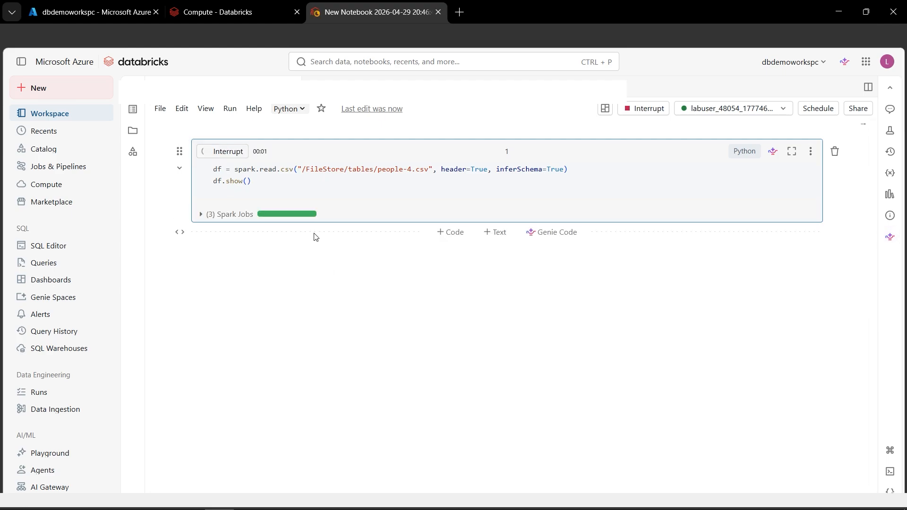
scroll(371, 346, down, 3)
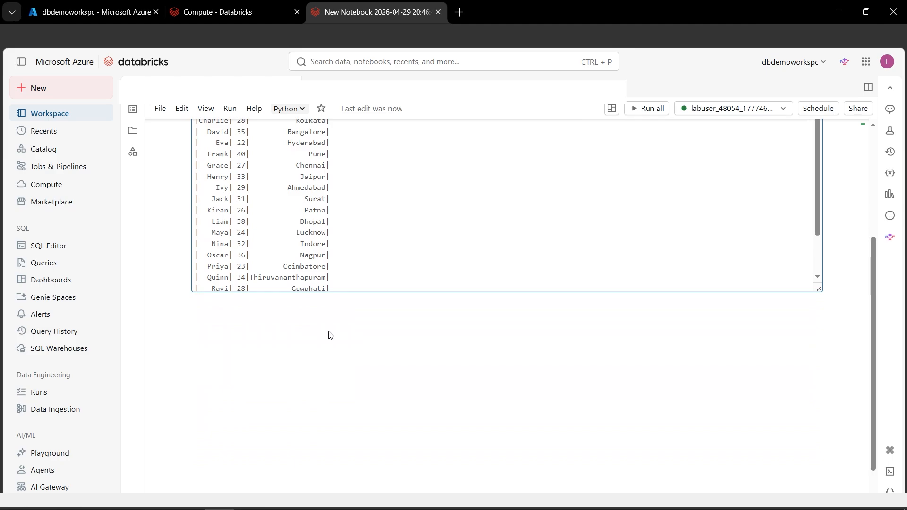
Add a Python cell below the CSV output with df.groupBy("City").count().show() and run it.
mouse_move(446, 307)
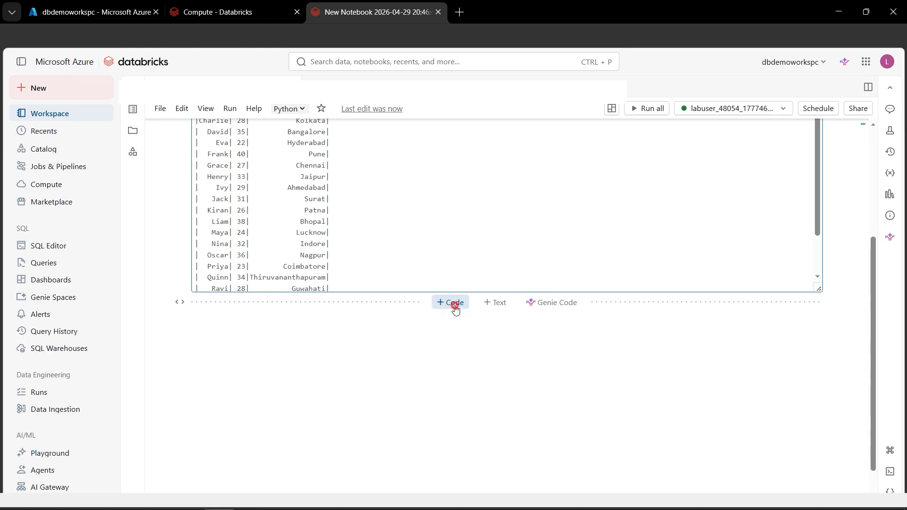
click(453, 306)
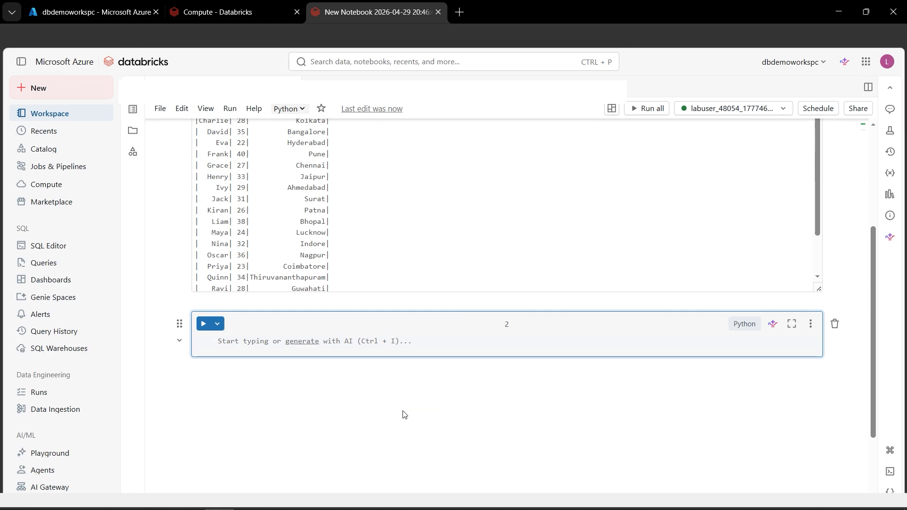
text(df.groupBy("City").count().show())
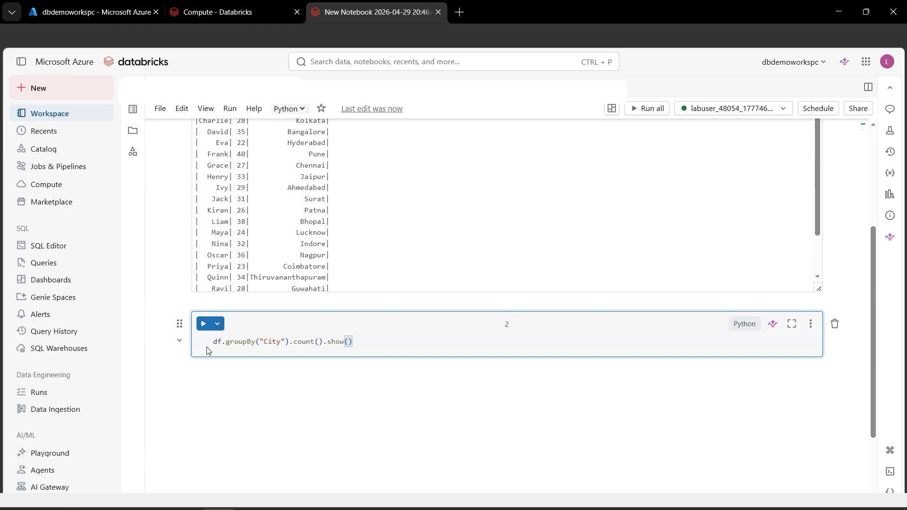
click(203, 323)
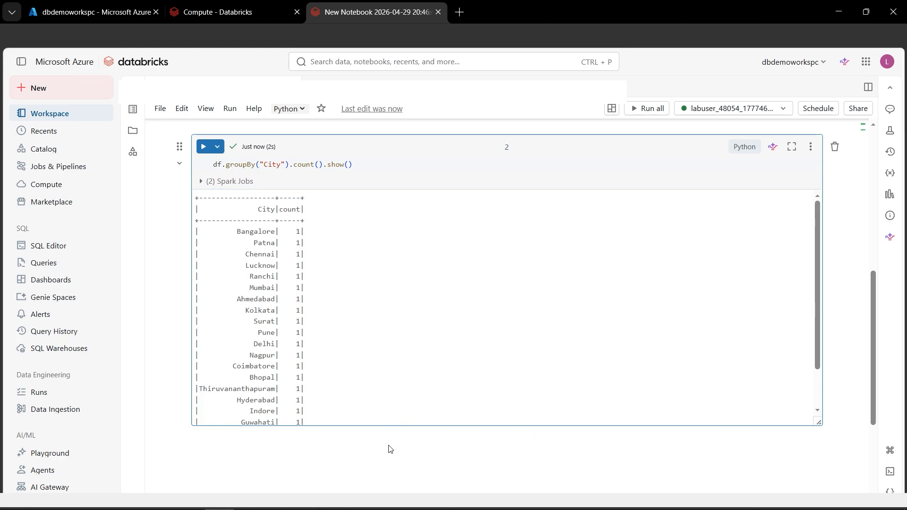
Add a third code cell containing print(spark.version) and run it.
click(461, 443)
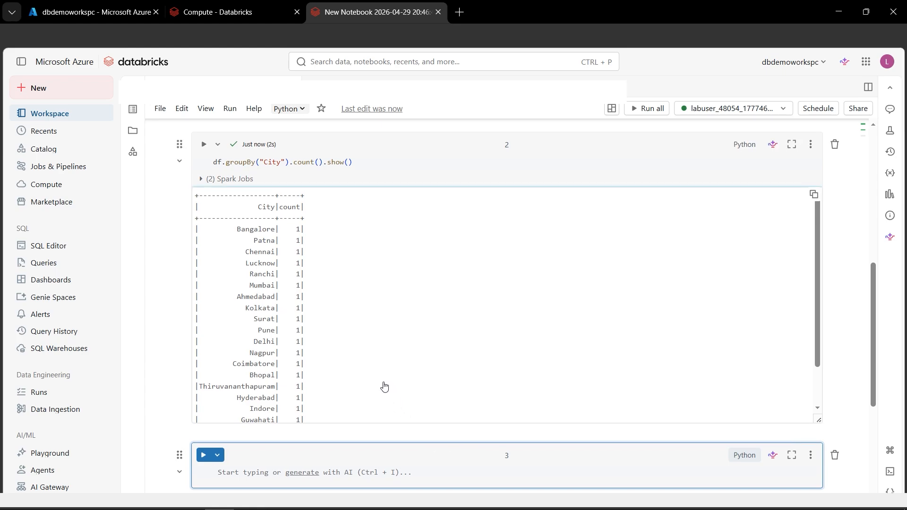
scroll(378, 380, down, 3)
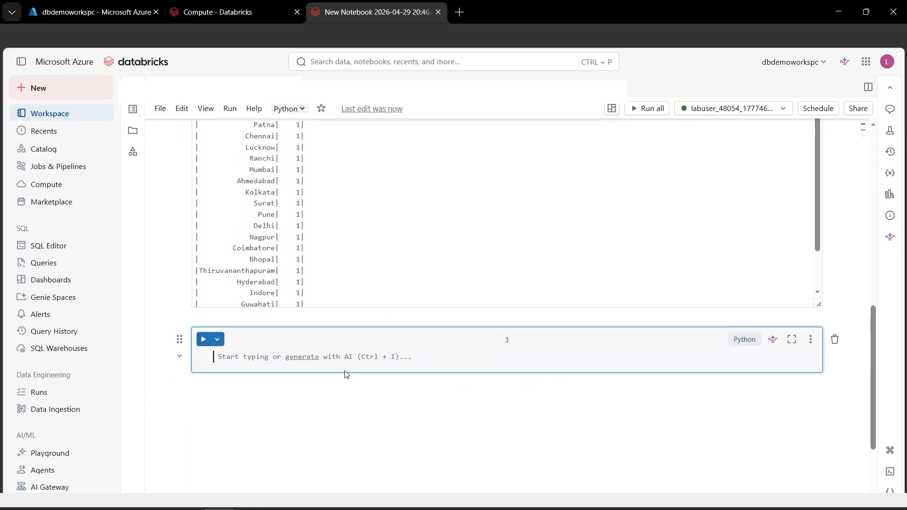
text(print(spark.version))
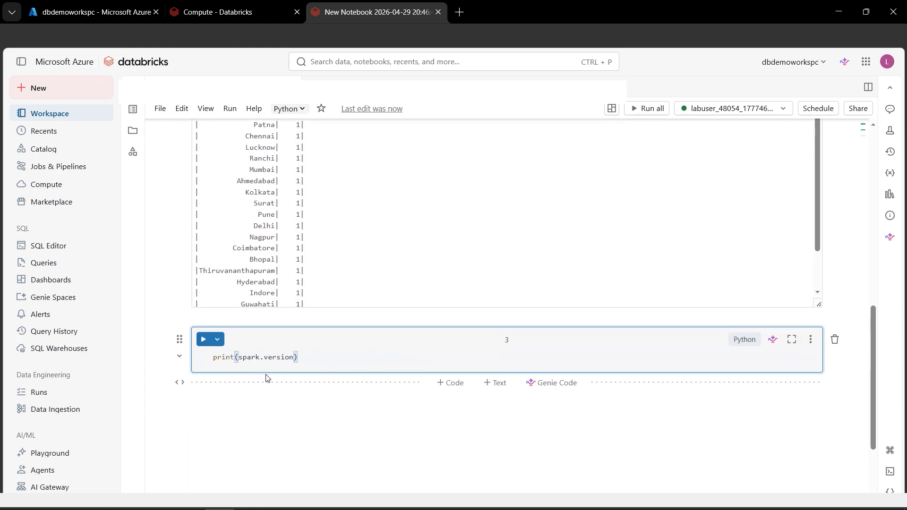
click(203, 340)
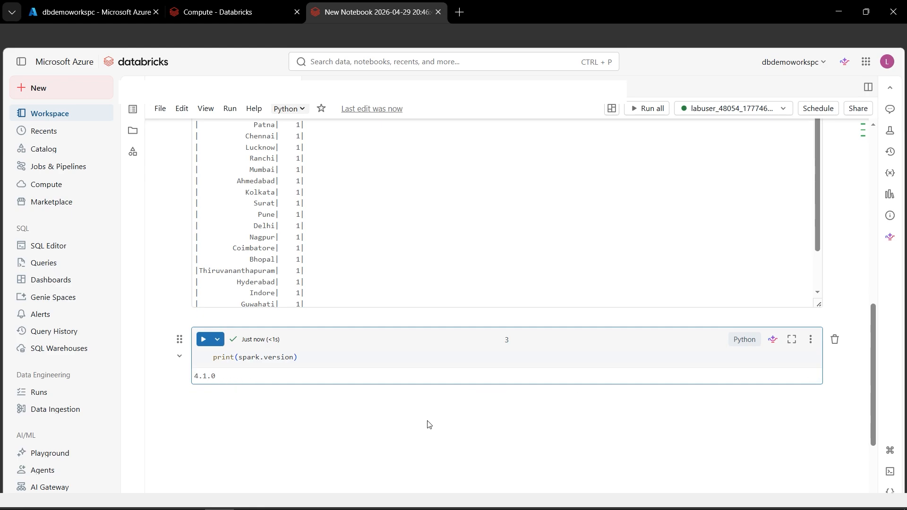
Add and run a cell that fits a scikit-learn LogisticRegression on Age, with Age > 30 as target, and prints the prediction for Age=25.
click(449, 395)
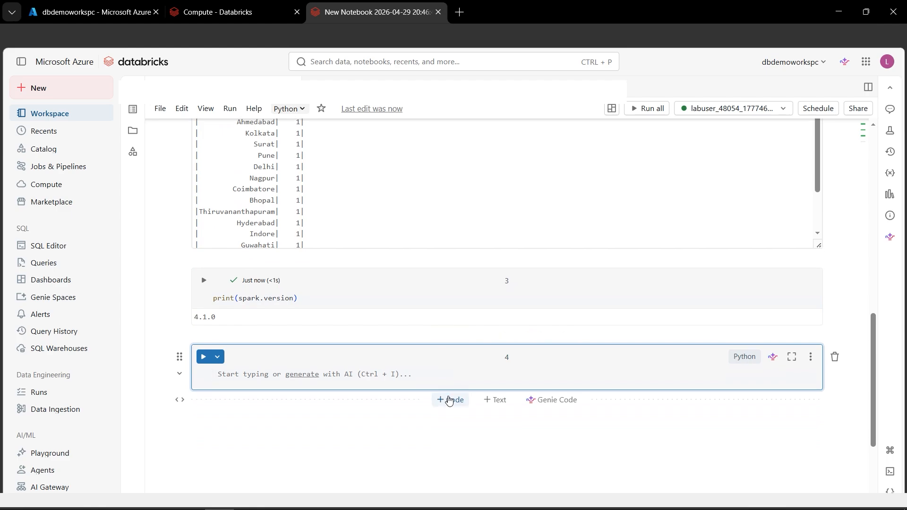
key(ctrl+v)
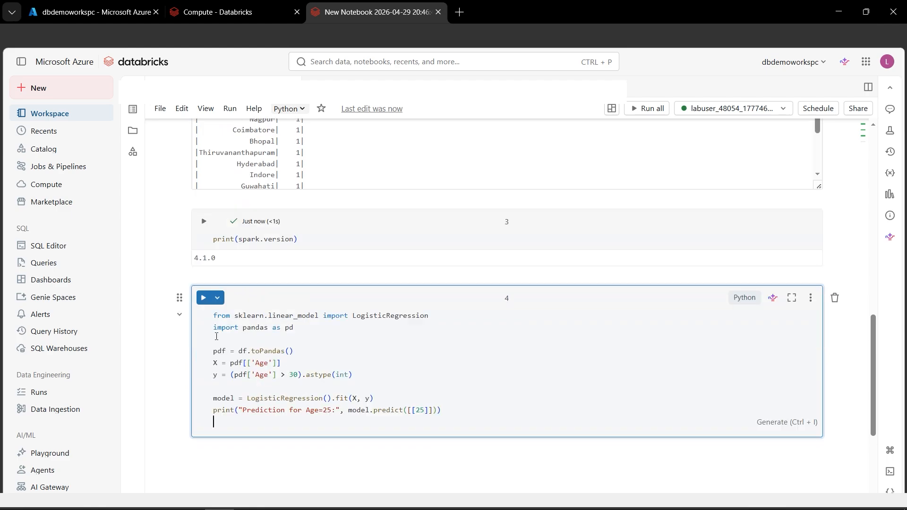
click(203, 297)
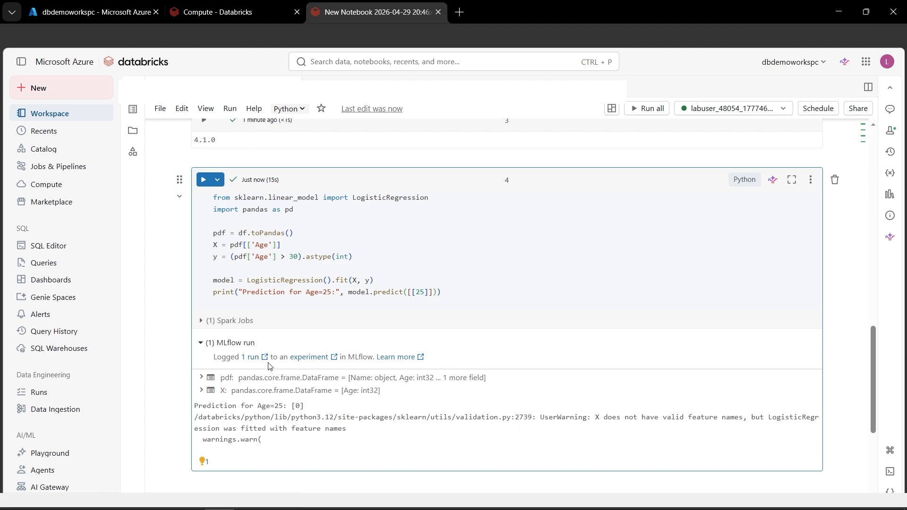
Expand the model cell's Spark job details and open its logged MLflow run to review the metrics and parameters.
click(202, 321)
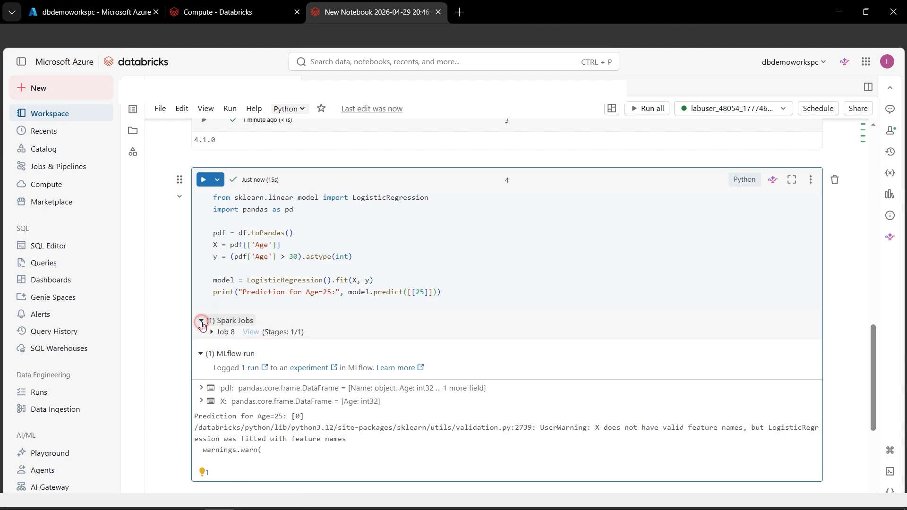
click(263, 368)
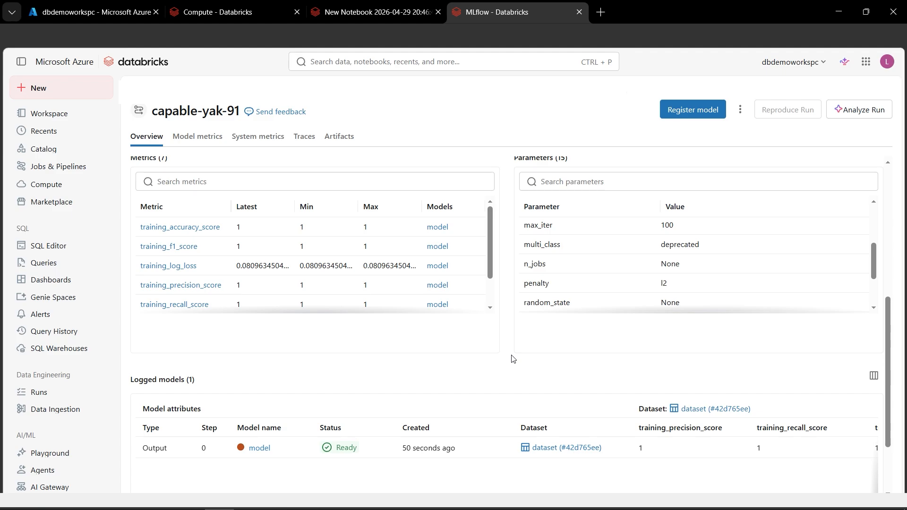